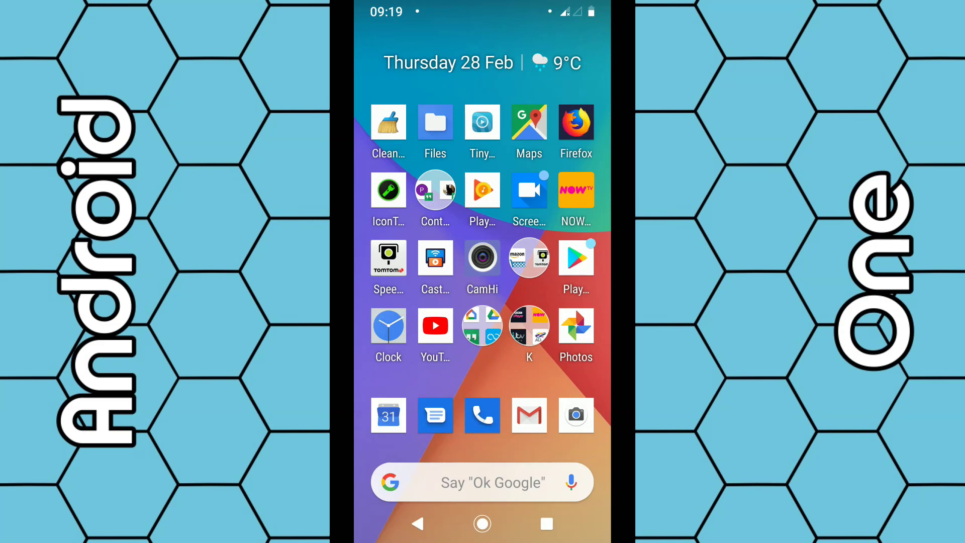
# Step: Open the app drawer and launch the Clock app
pyautogui.moveTo(487, 370); pyautogui.dragTo(488, 189)
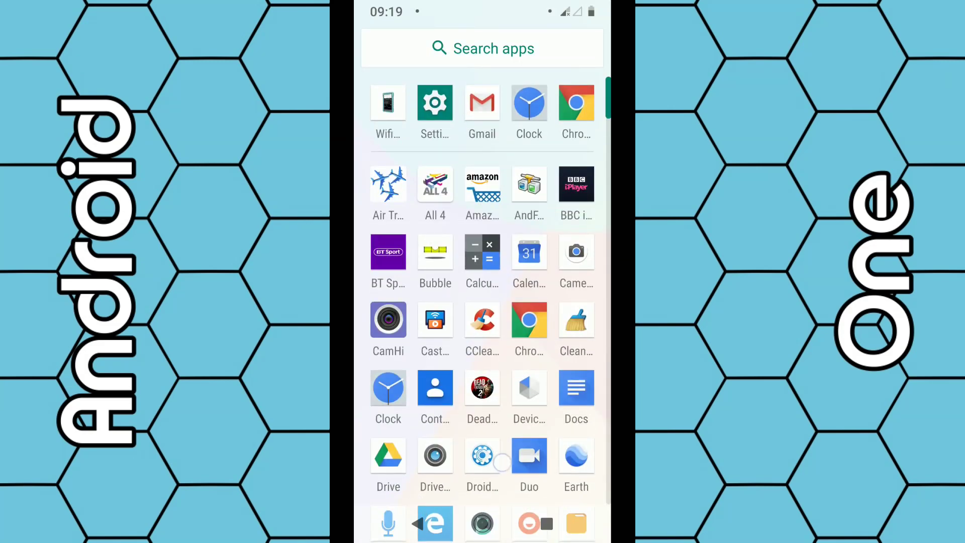
pyautogui.moveTo(503, 462); pyautogui.dragTo(503, 306)
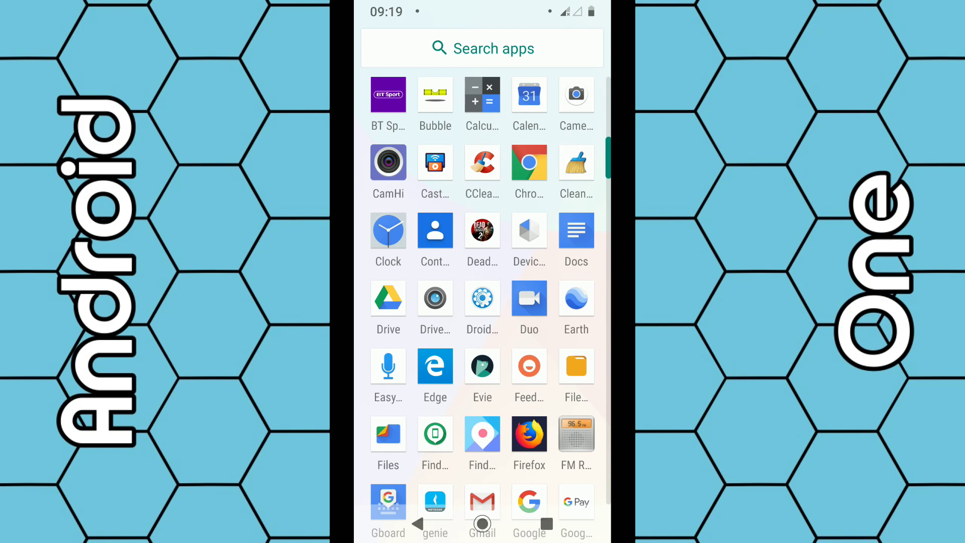
pyautogui.click(388, 231)
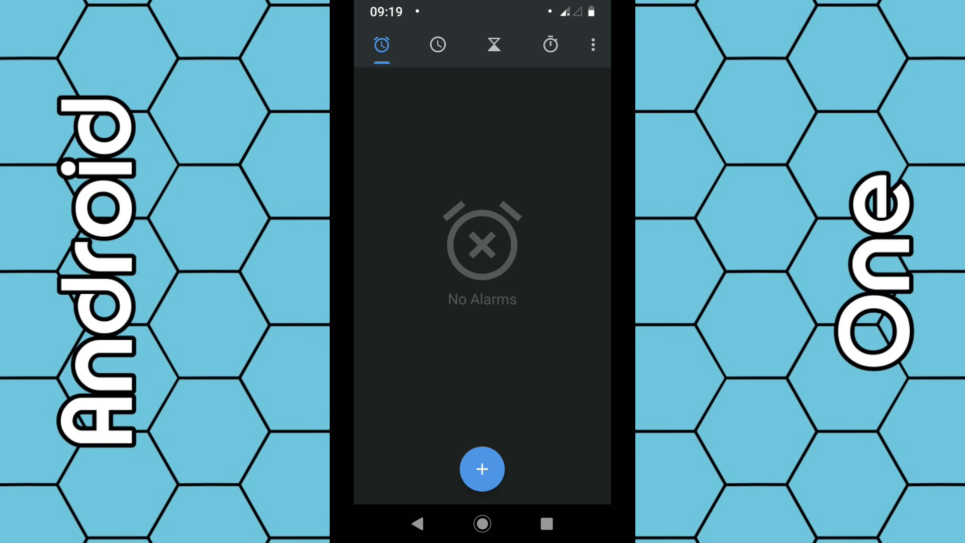
# Step: Switch to the empty Alarm tab and begin adding a new alarm
pyautogui.click(387, 67)
pyautogui.click(481, 468)
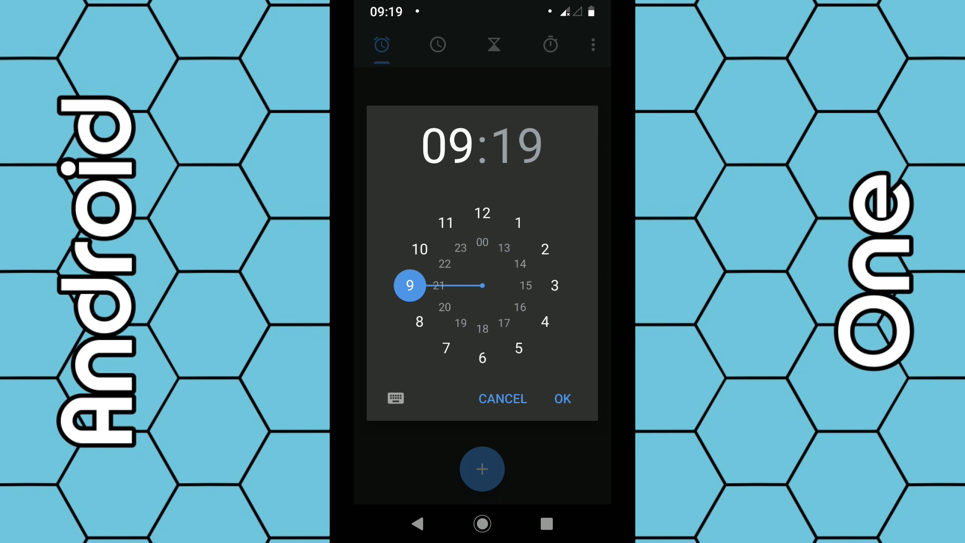
# Step: Set the new alarm's time to 06:00 and confirm it
pyautogui.moveTo(410, 285); pyautogui.dragTo(480, 361)
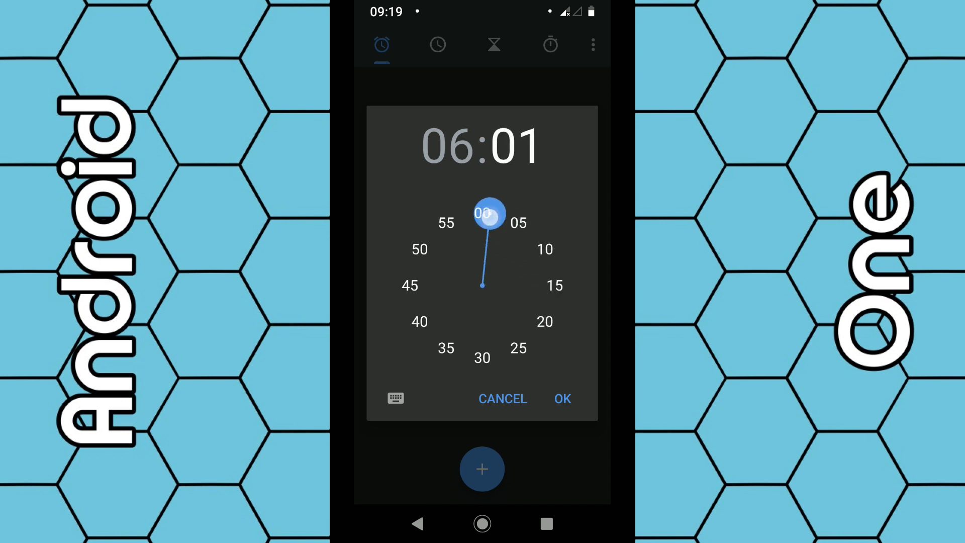
pyautogui.moveTo(548, 315); pyautogui.dragTo(482, 214)
pyautogui.click(562, 398)
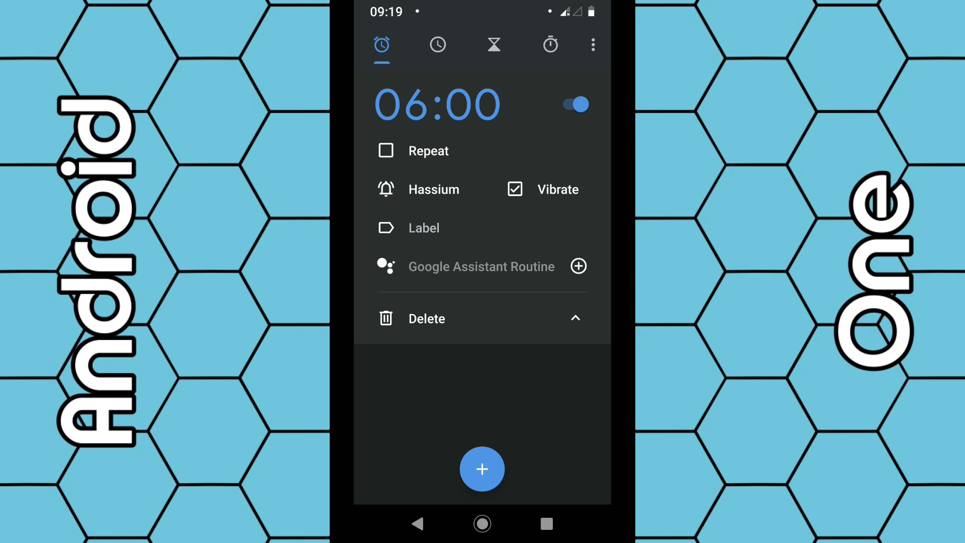
# Step: Turn on Repeat and deselect Saturday and Sunday, leaving Monday–Friday
pyautogui.click(385, 150)
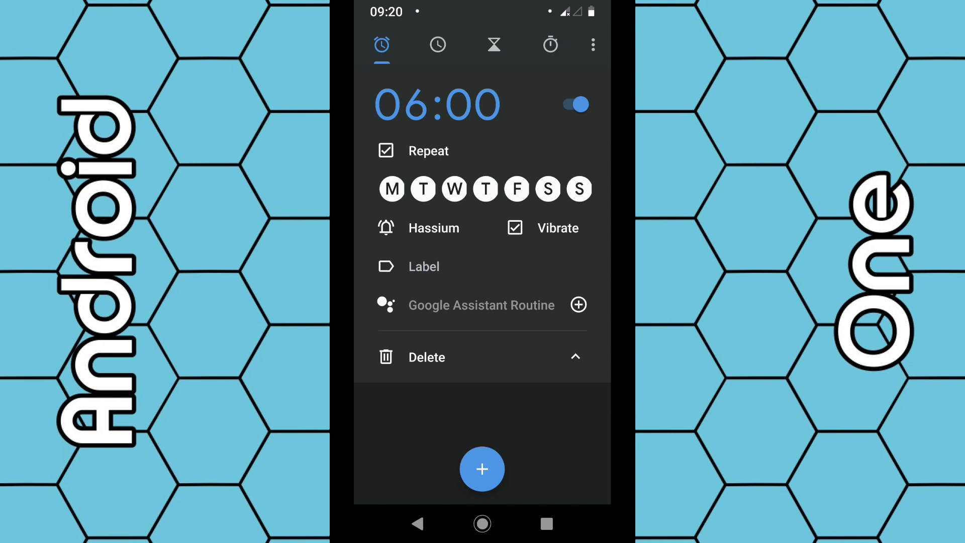
pyautogui.click(579, 189)
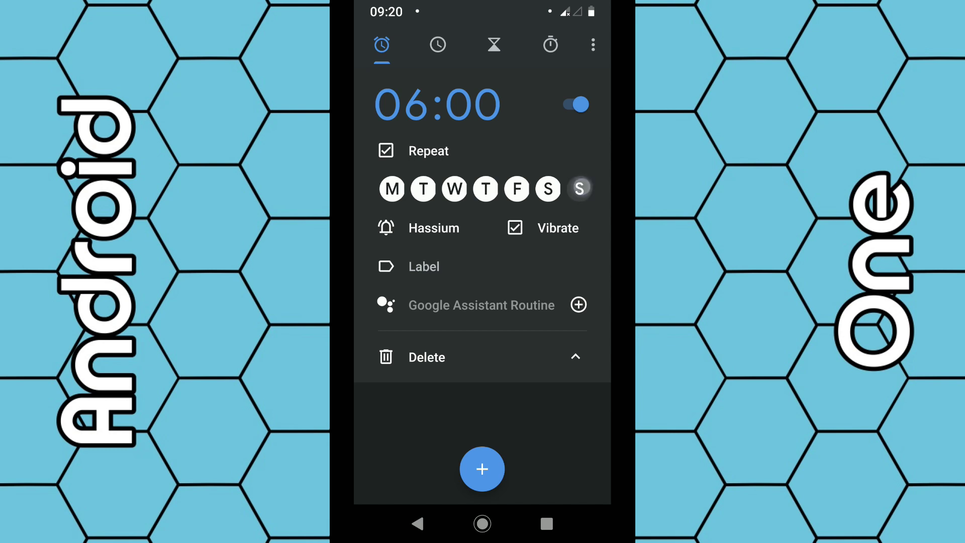
pyautogui.click(548, 189)
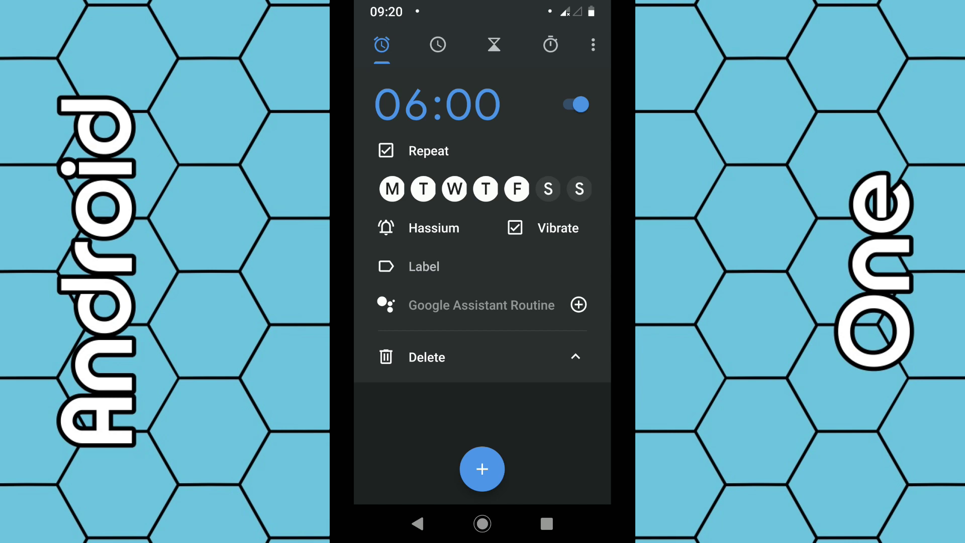
pyautogui.click(434, 228)
# Step: Choose Carbon from the alarm sound list and return to the alarm details
pyautogui.moveTo(542, 432); pyautogui.dragTo(528, 289)
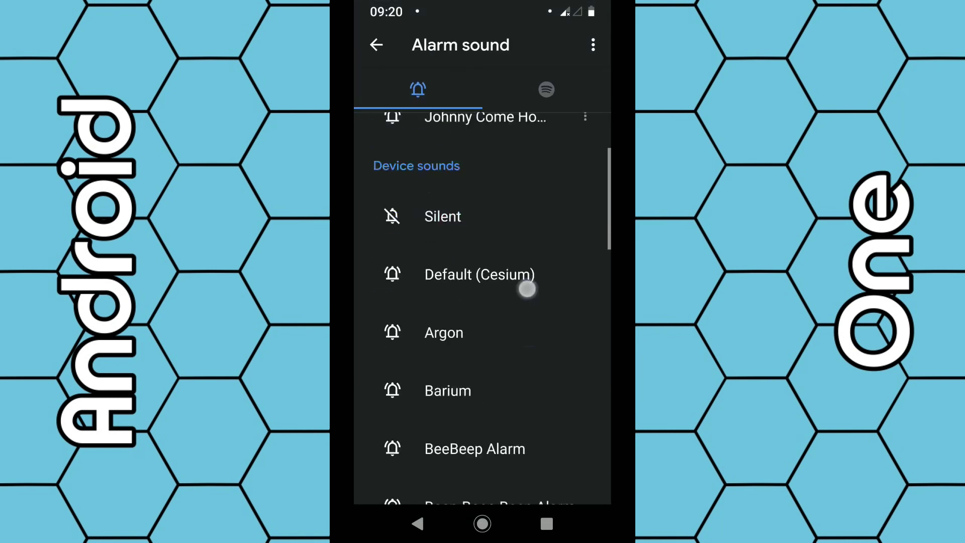
pyautogui.moveTo(539, 392); pyautogui.dragTo(543, 203)
pyautogui.moveTo(525, 403); pyautogui.dragTo(537, 349)
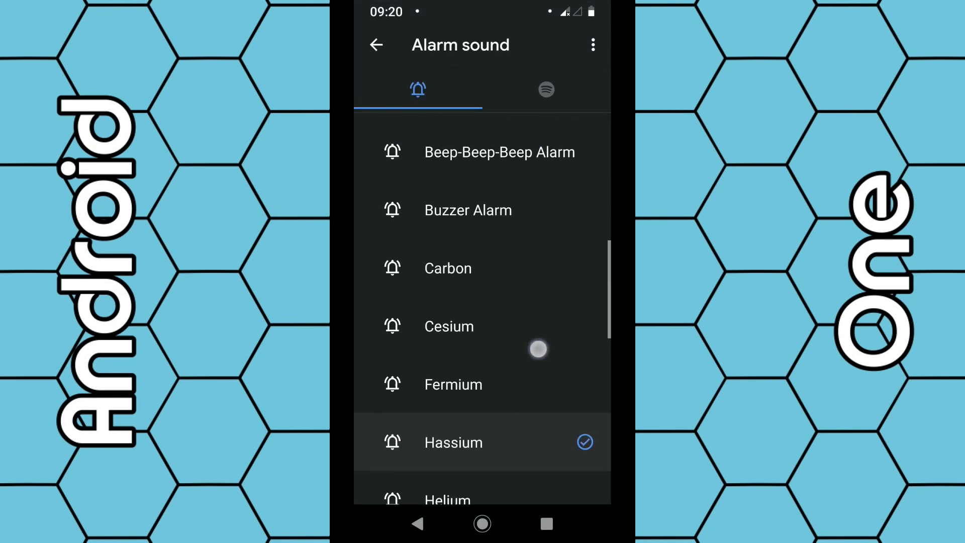
pyautogui.click(453, 276)
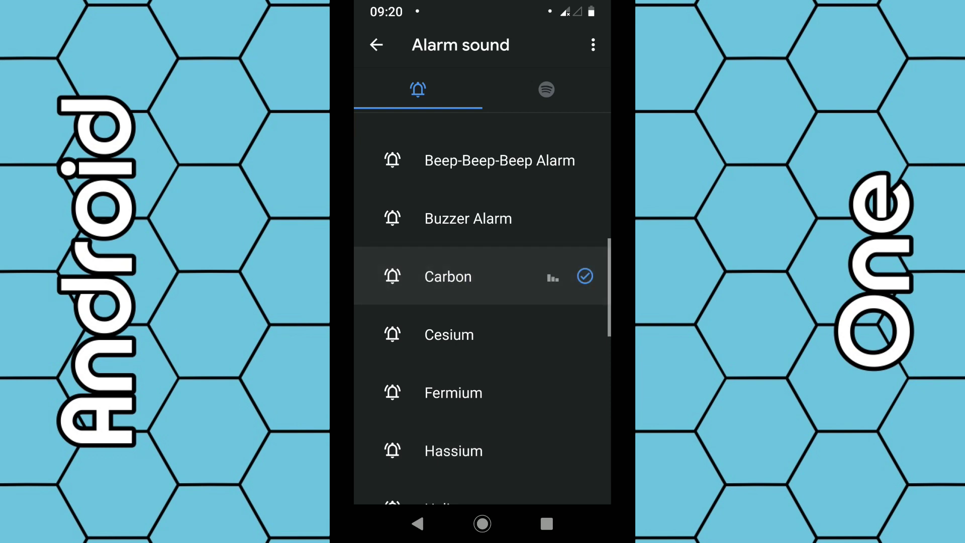
pyautogui.click(417, 524)
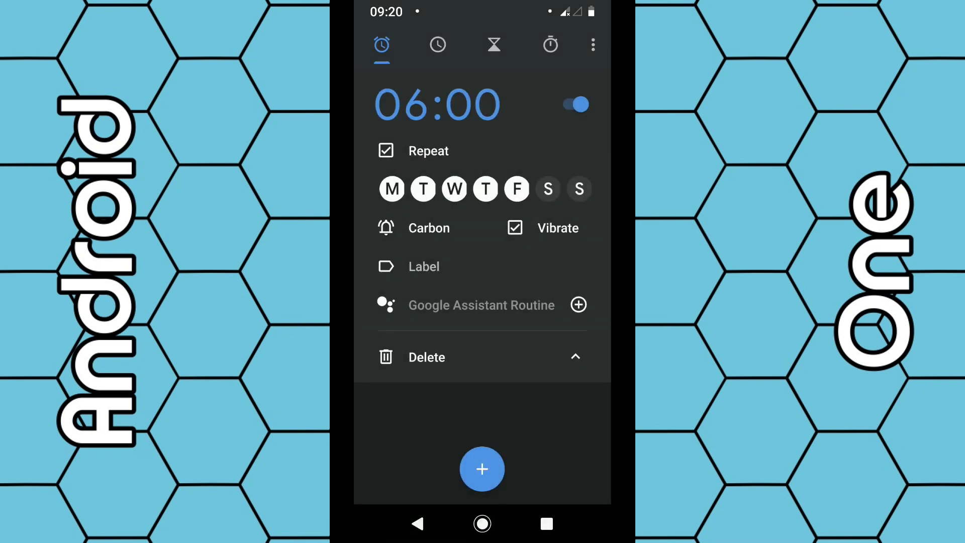
# Step: Leave the label blank, toggle the 06:00 alarm off and on, and reopen its time
pyautogui.click(424, 267)
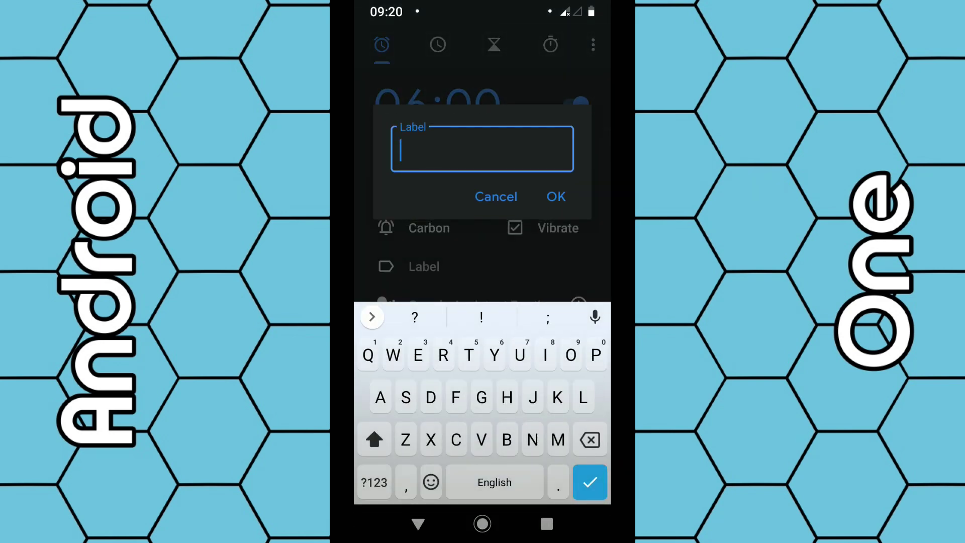
pyautogui.click(499, 194)
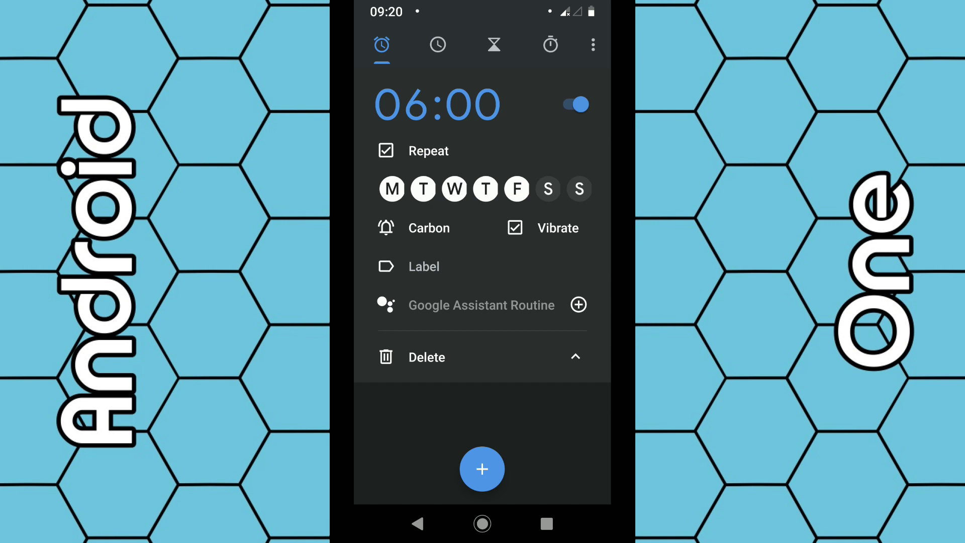
pyautogui.click(575, 104)
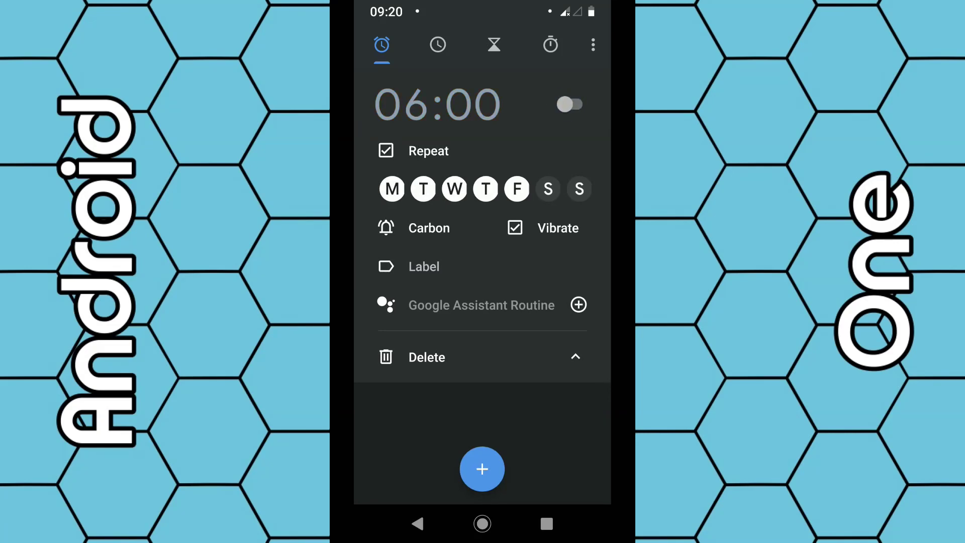
pyautogui.click(573, 104)
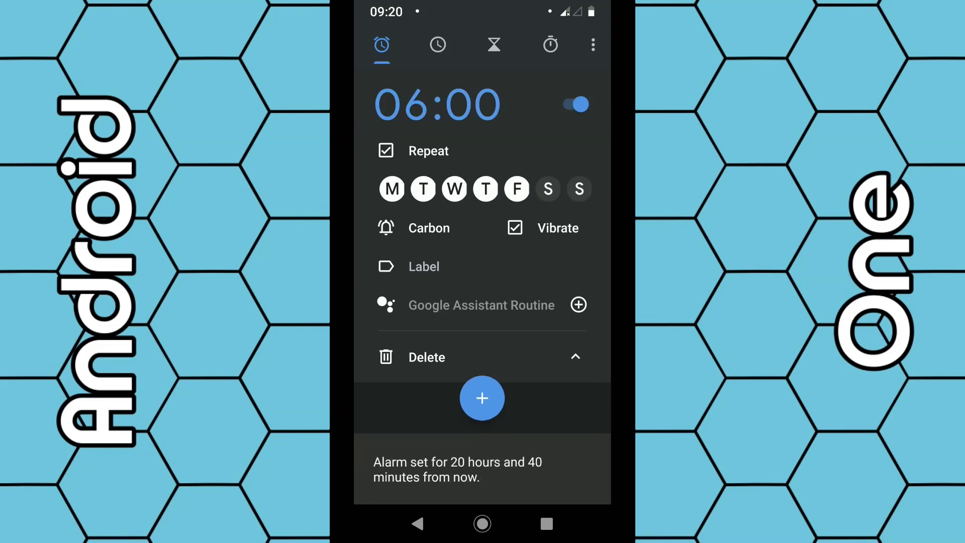
pyautogui.click(466, 109)
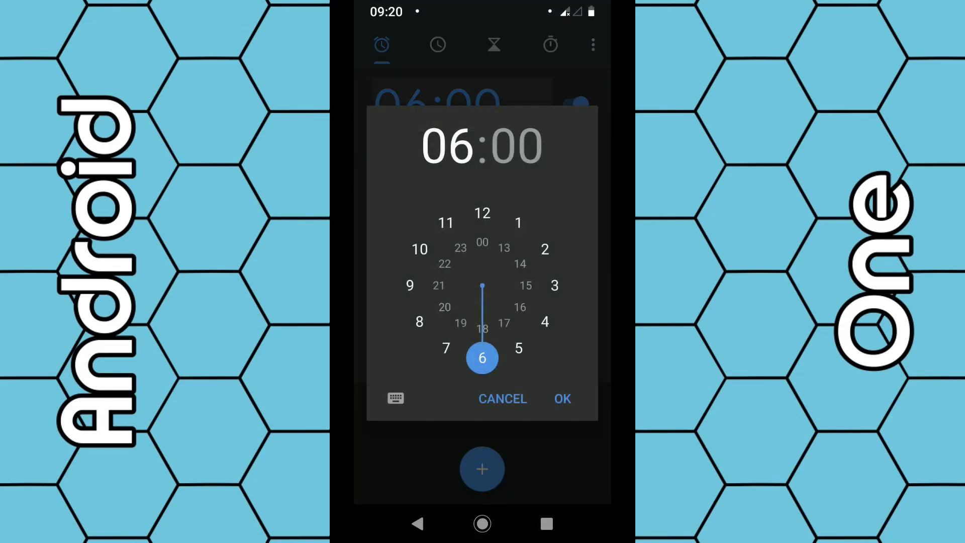
# Step: Change the alarm time to 07:00, then delete the alarm
pyautogui.moveTo(482, 358); pyautogui.dragTo(446, 348)
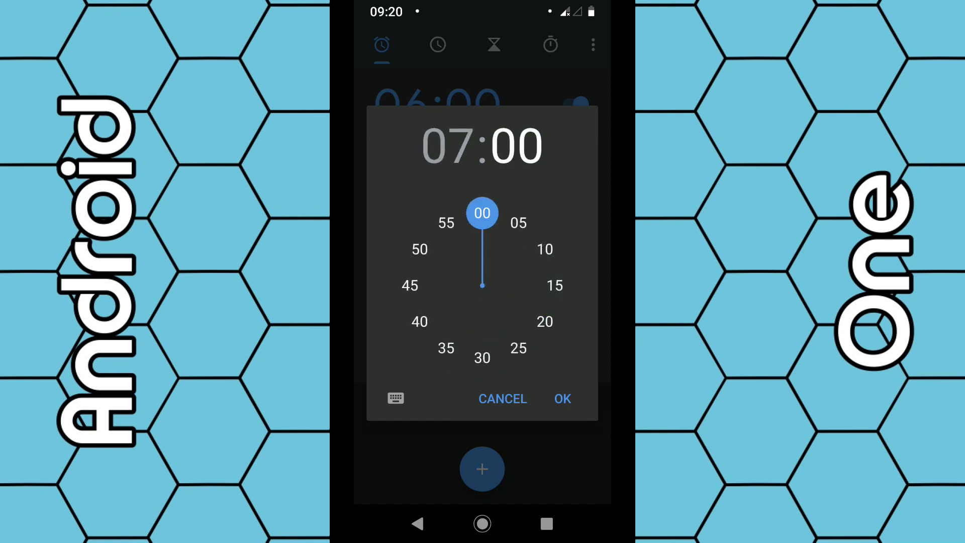
pyautogui.click(563, 398)
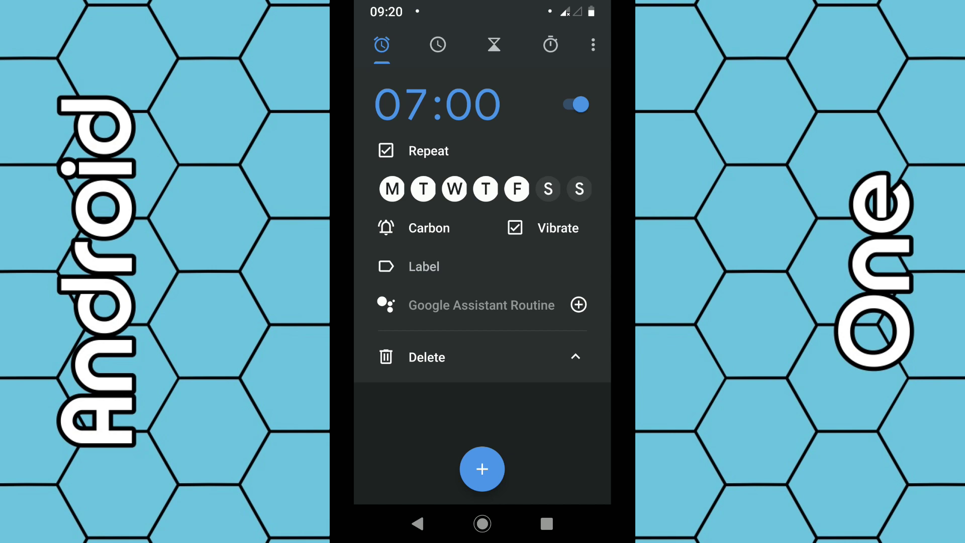
pyautogui.click(427, 358)
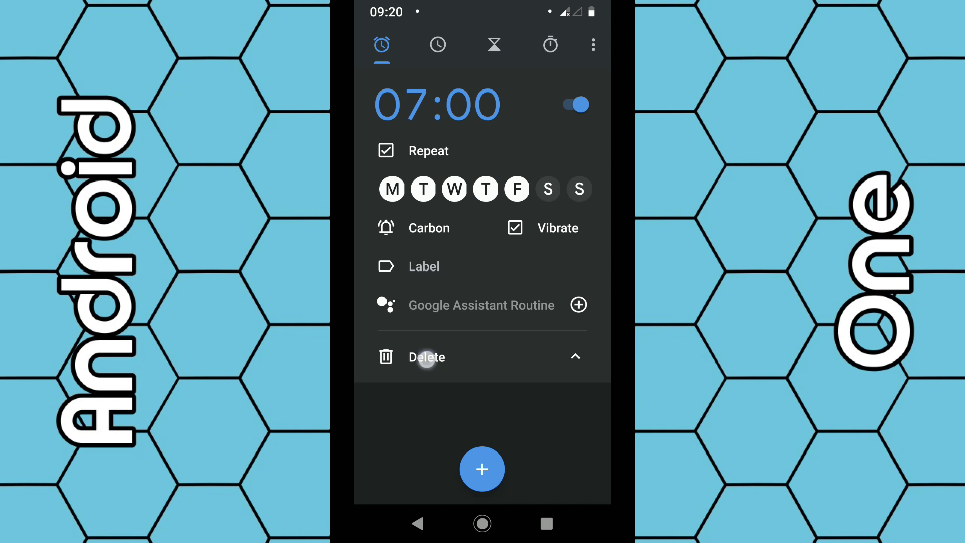